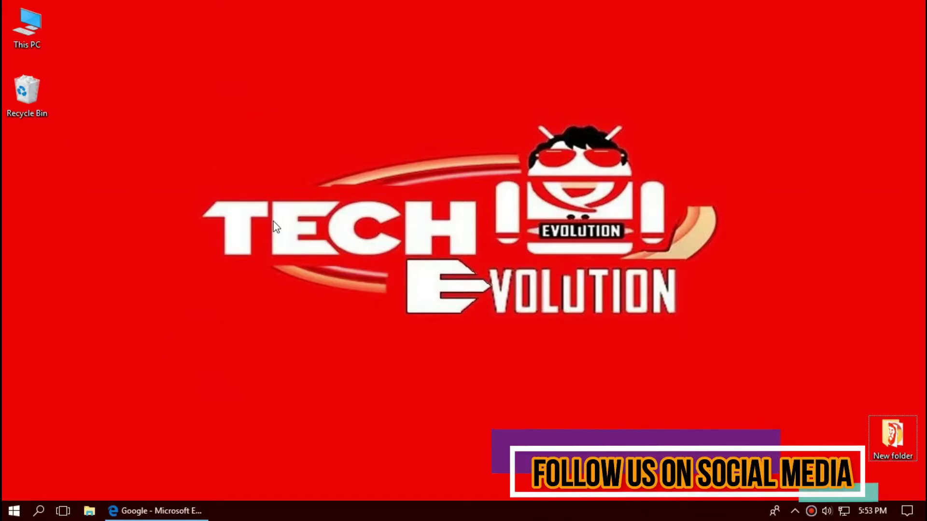
Run the Google search for d3dx9_34.dll in the Edge window
click(172, 511)
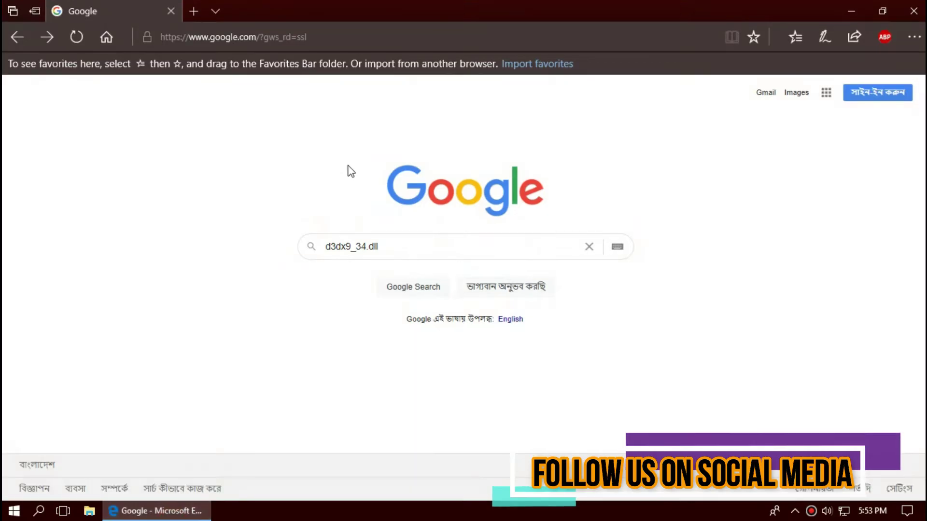
click(383, 243)
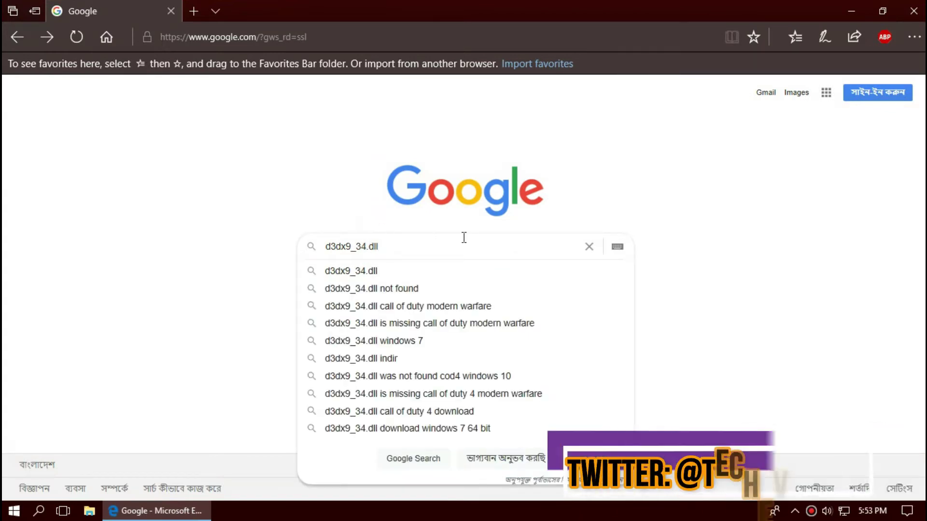
key(Return)
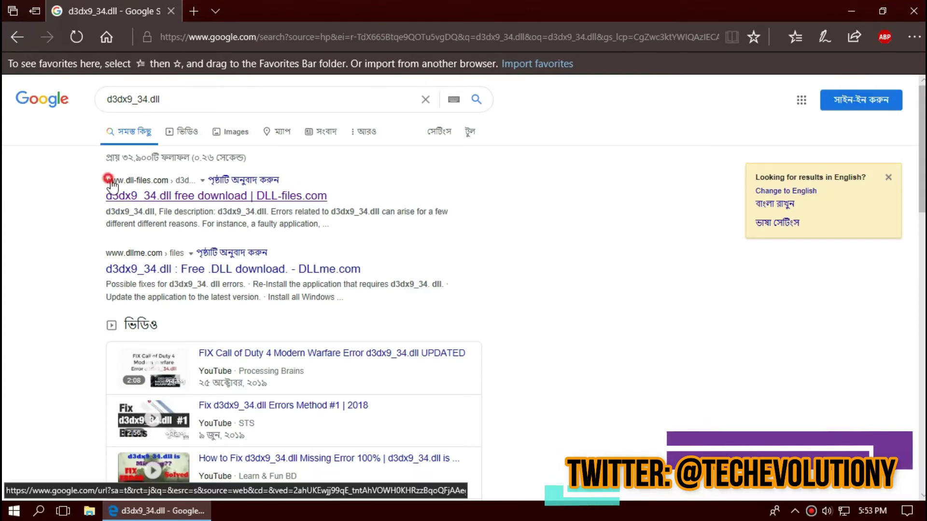
Open the DLL-files.com d3dx9_34.dll page and highlight its 32-bit and 64-bit version details
click(142, 202)
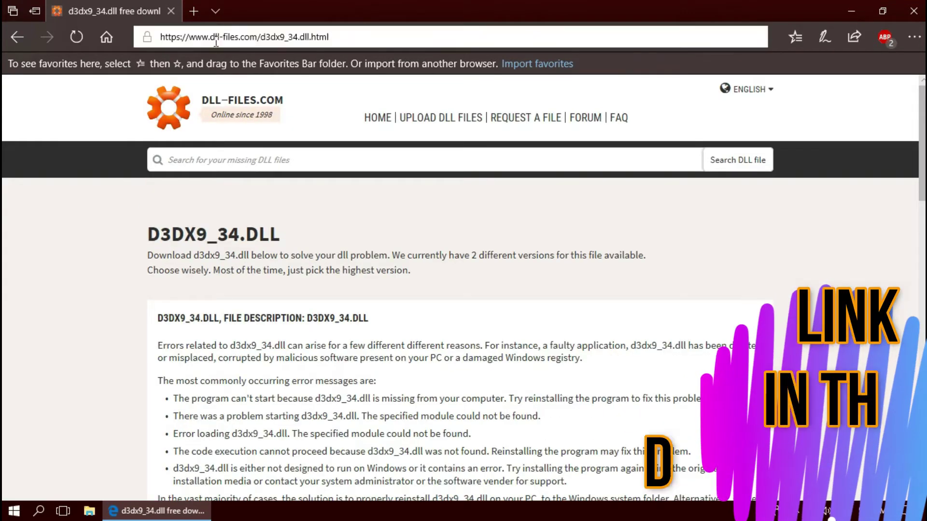
click(213, 36)
scroll(465, 272, down, 5)
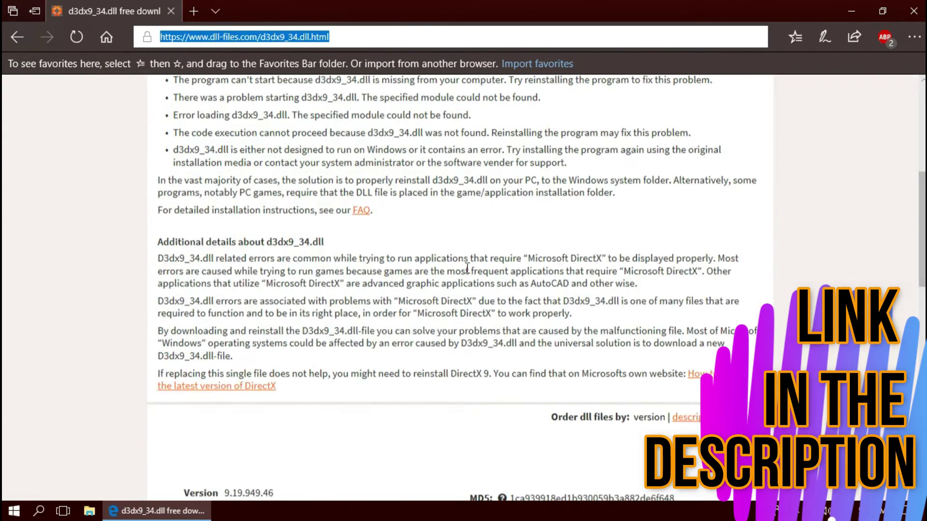
scroll(362, 268, down, 3)
drag(241, 265, 198, 263)
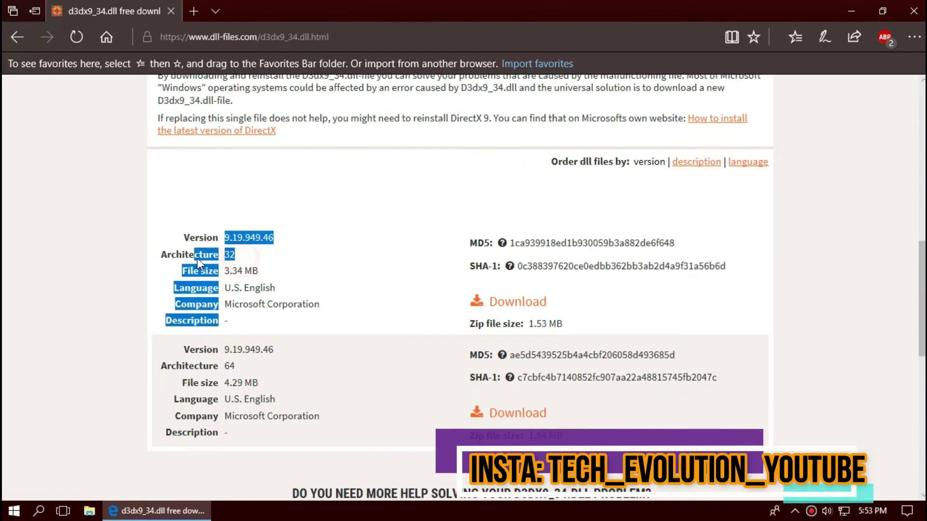
drag(258, 384, 196, 367)
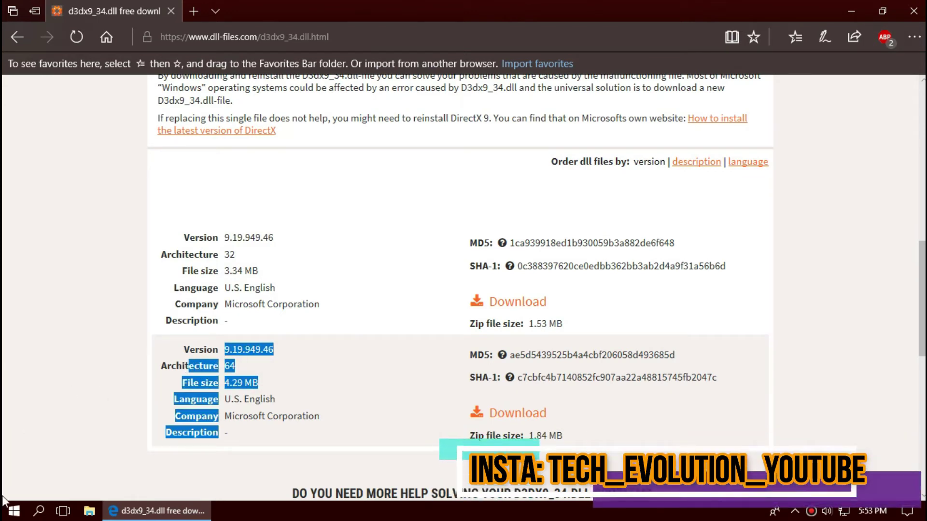
click(7, 512)
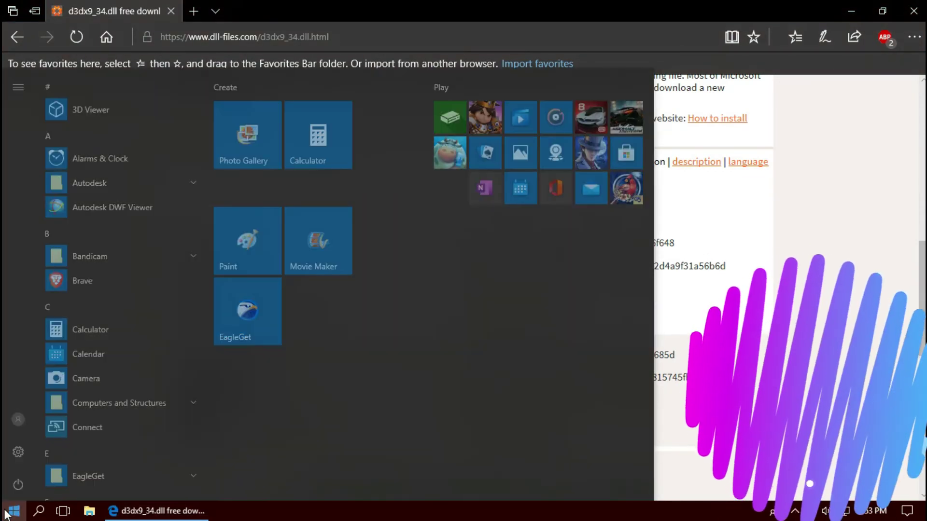
click(8, 512)
text(syste)
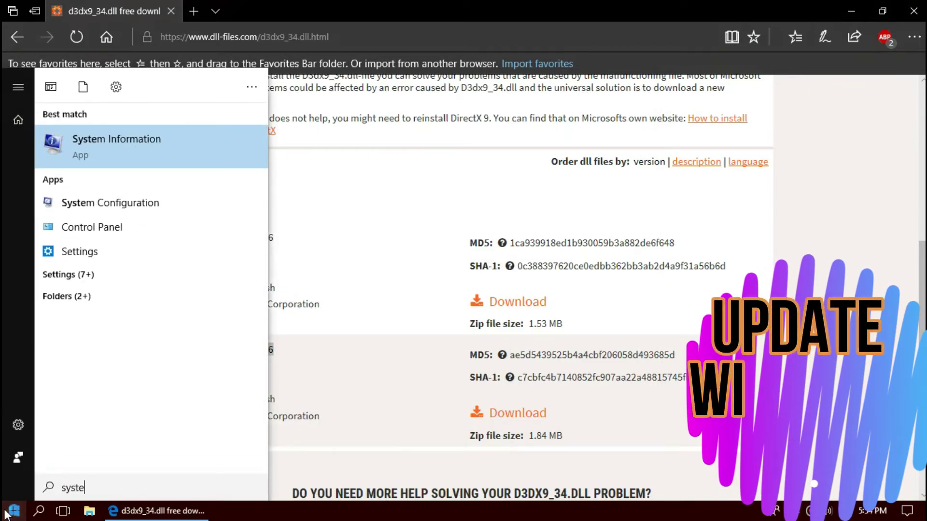
key(Return)
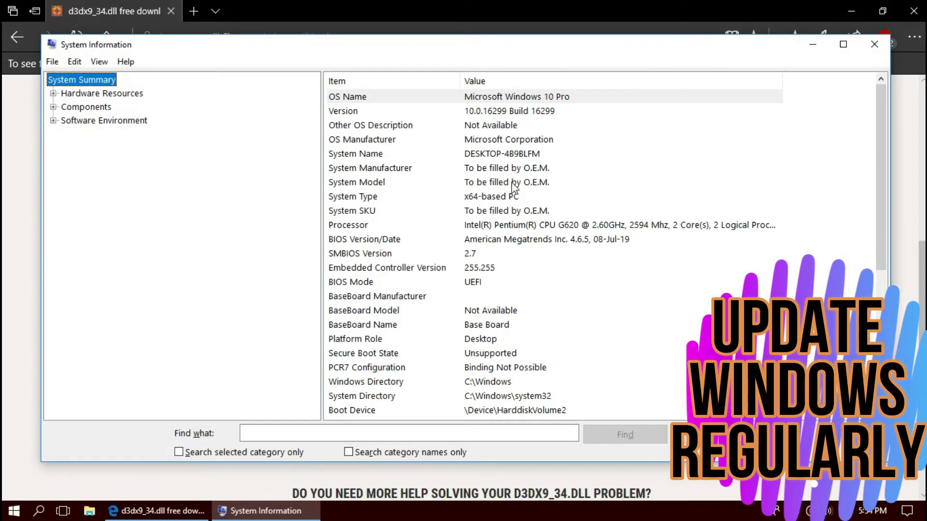
click(497, 196)
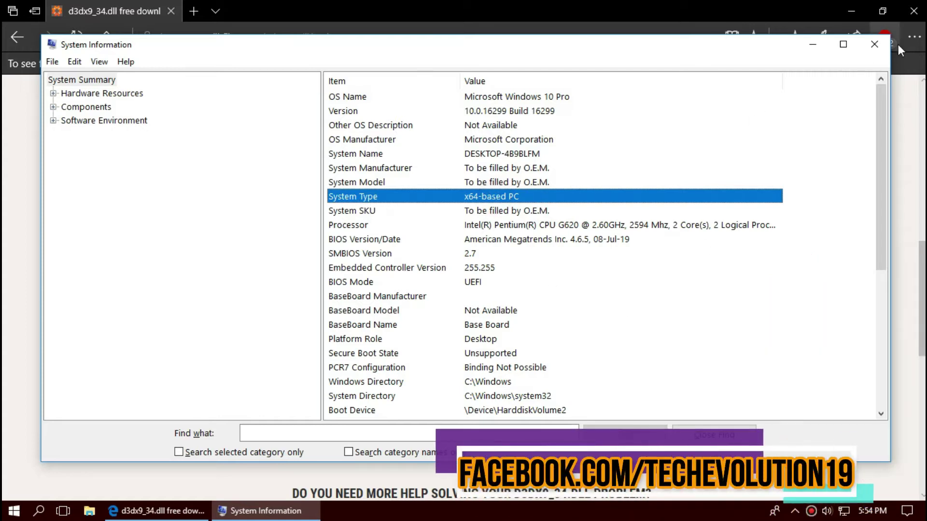
click(874, 45)
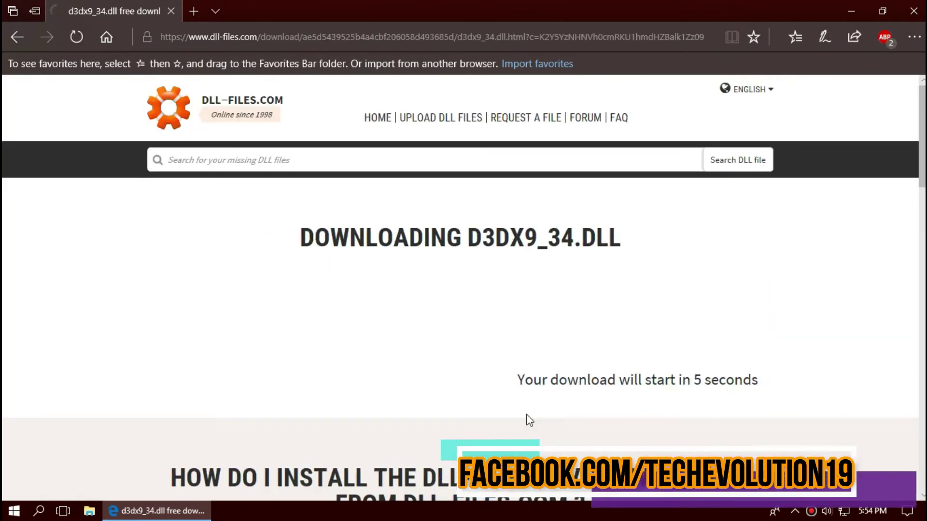
scroll(564, 408, down, 8)
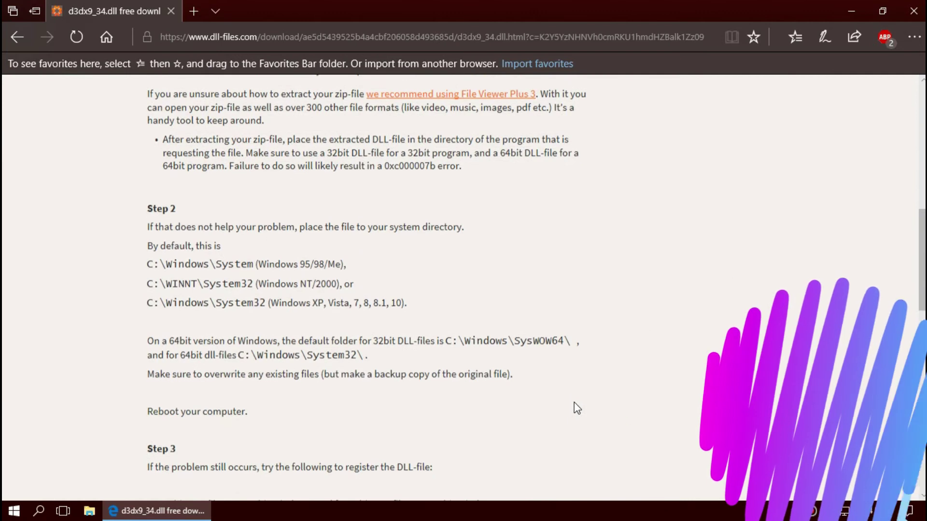
scroll(417, 449, down, 1)
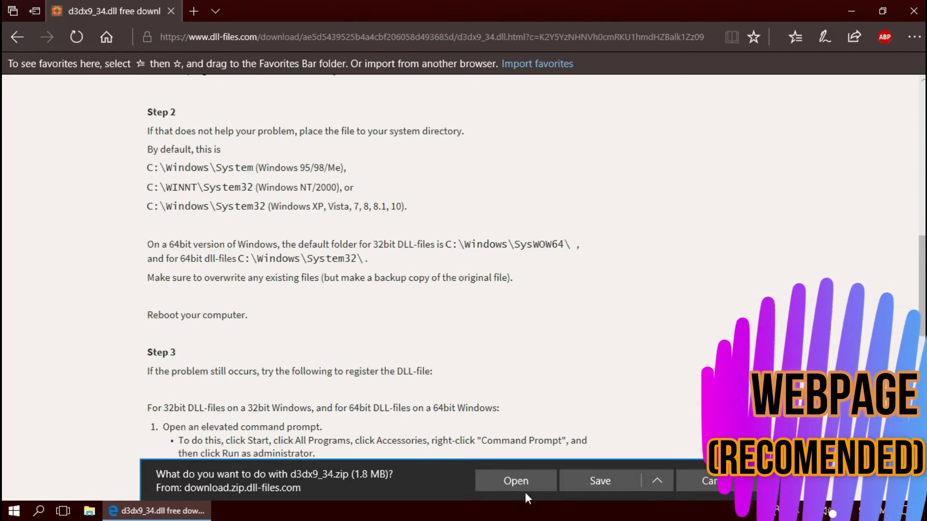
Open the downloaded 64-bit d3dx9_34.zip when it finishes
click(516, 480)
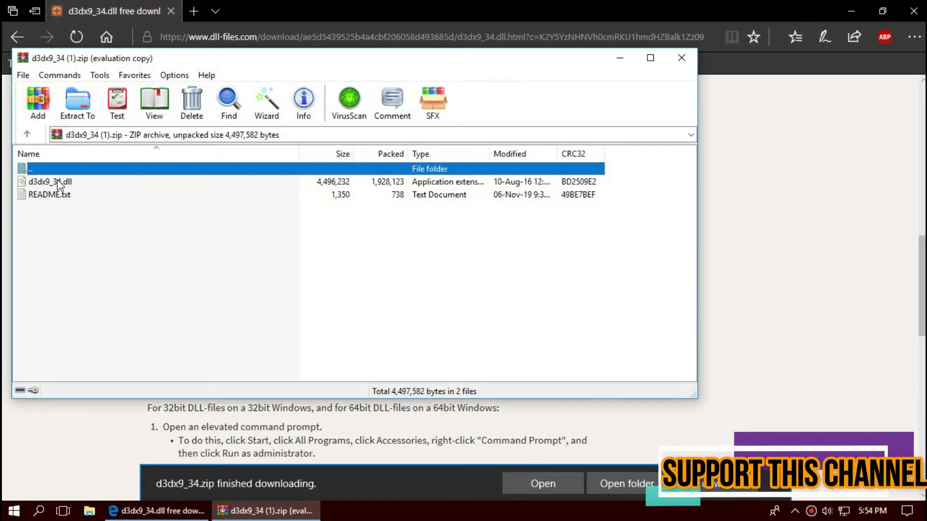
Select d3dx9_34.dll in WinRAR, close the licence reminder, and minimize Edge
click(59, 185)
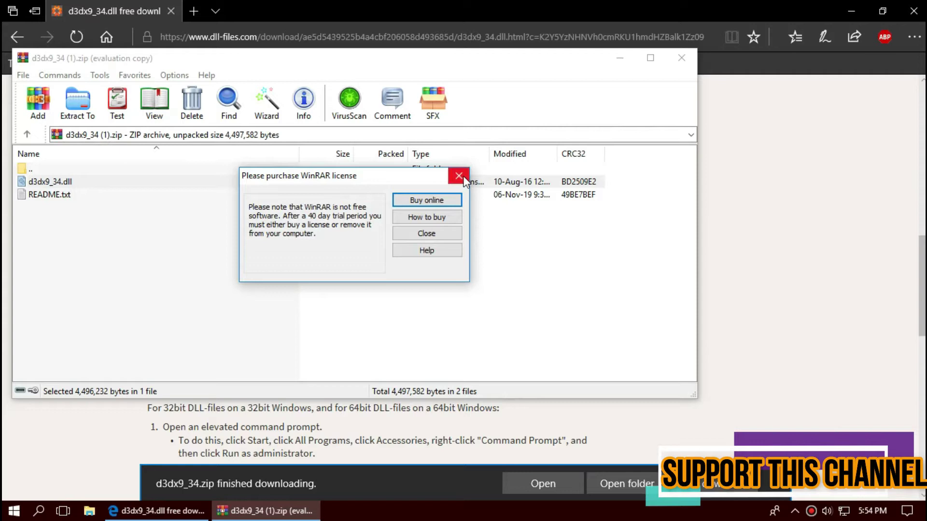
click(461, 177)
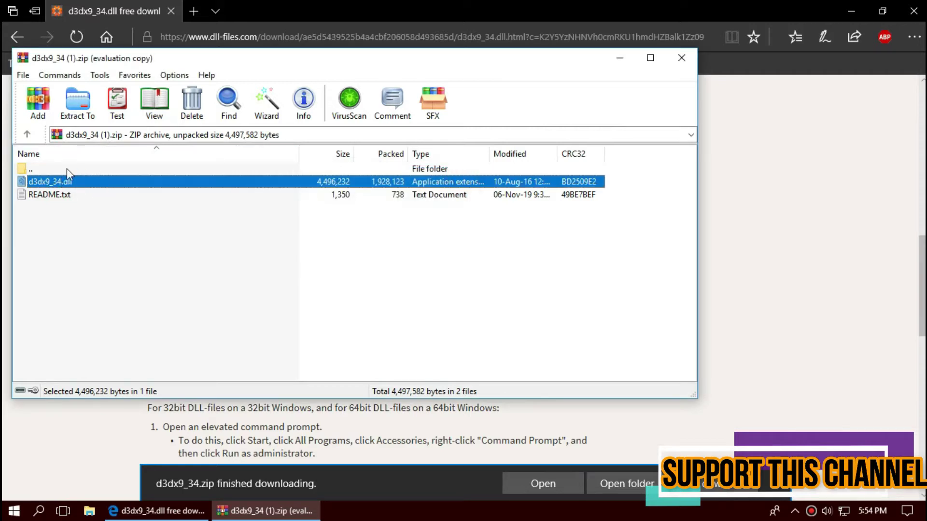
click(845, 0)
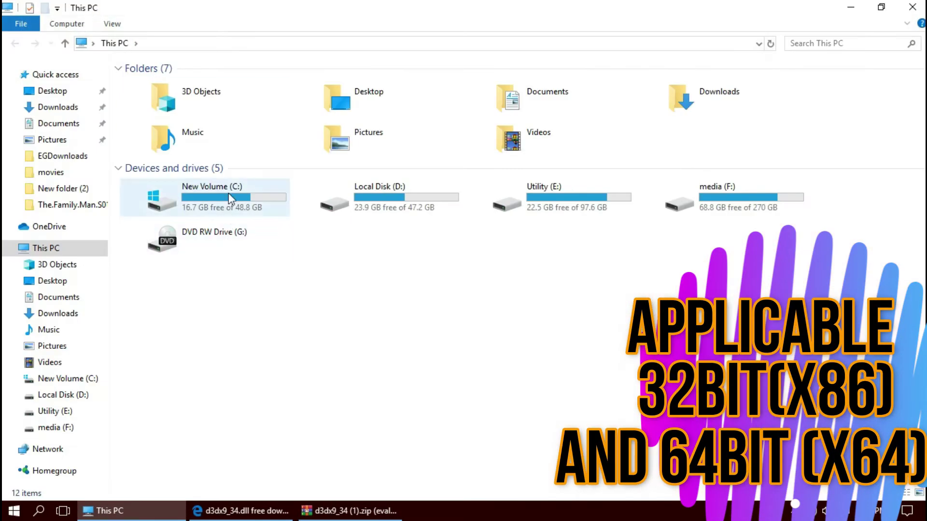
Navigate from drive C through the Windows folder into System32
double_click(229, 192)
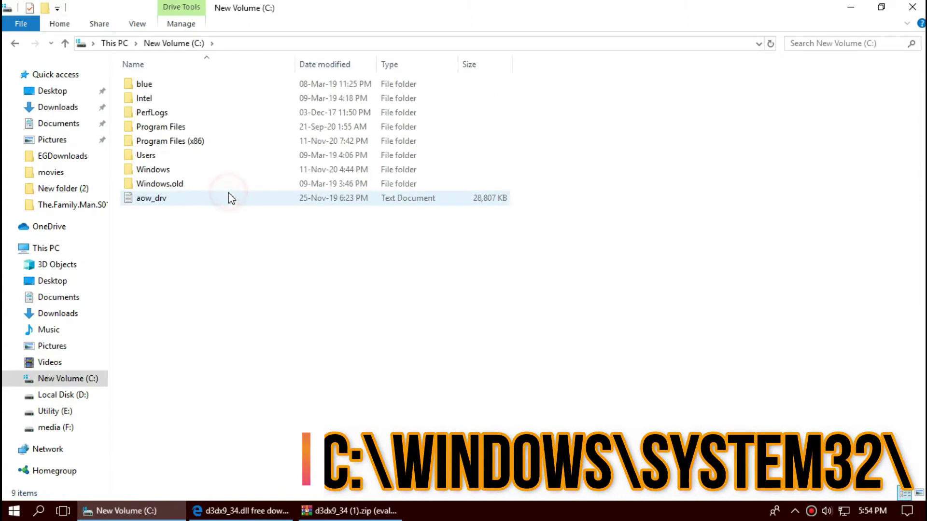
double_click(167, 174)
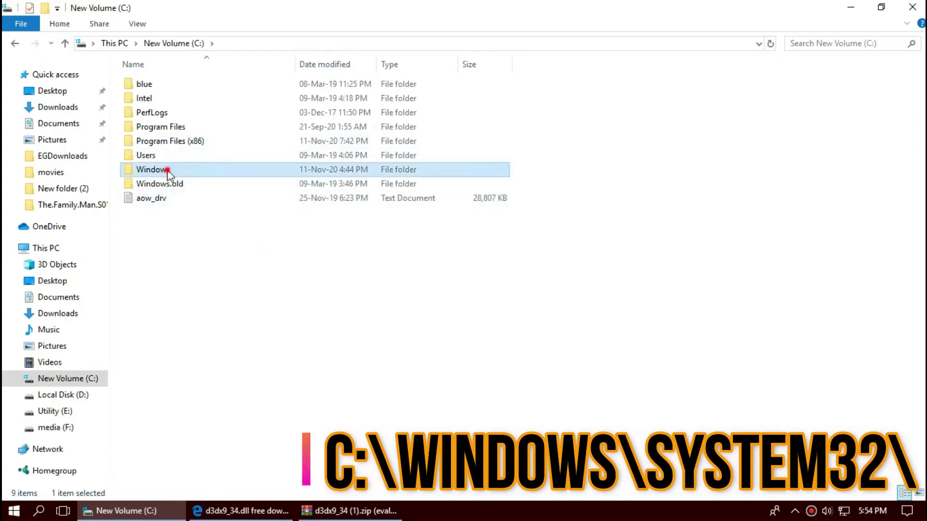
scroll(239, 283, down, 4)
scroll(341, 363, down, 4)
scroll(381, 397, down, 4)
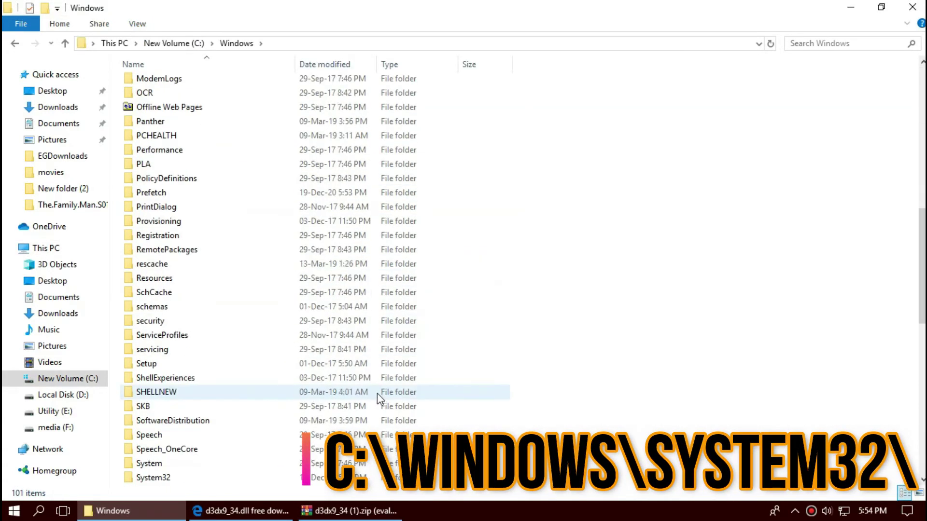
scroll(377, 394, down, 3)
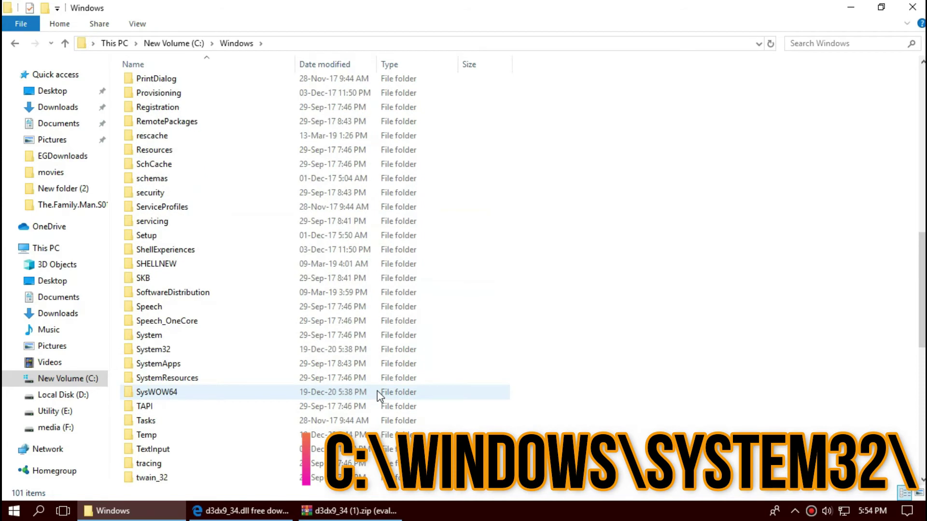
double_click(182, 349)
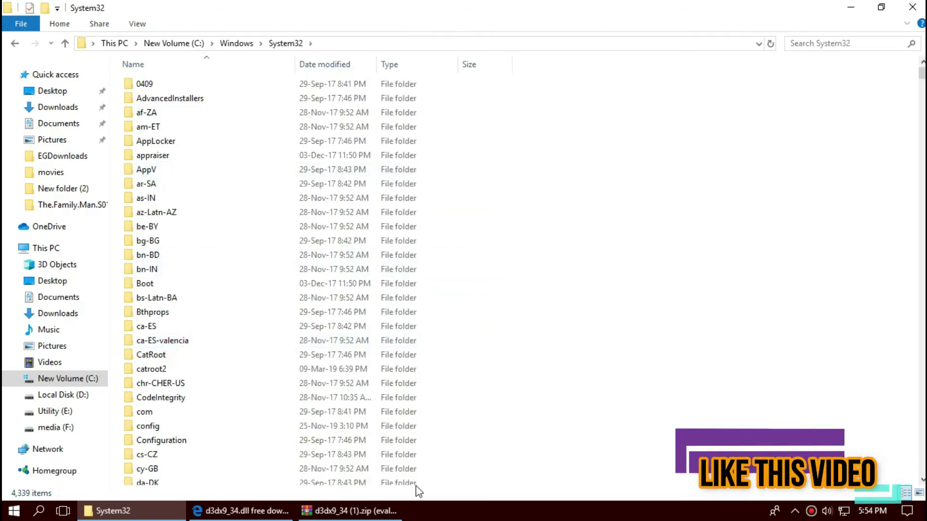
Copy d3dx9_34.dll from the WinRAR archive into System32, overwriting the old copy as administrator
click(348, 511)
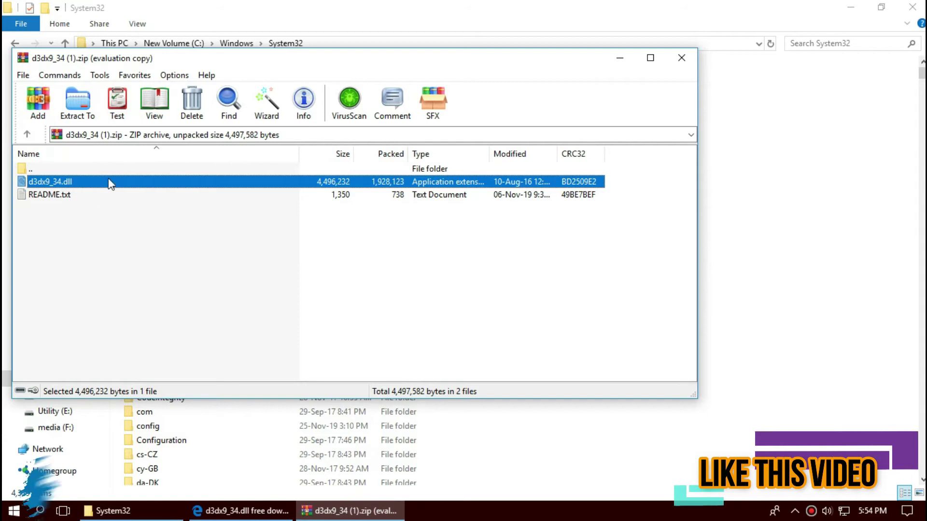
drag(800, 259, 800, 258)
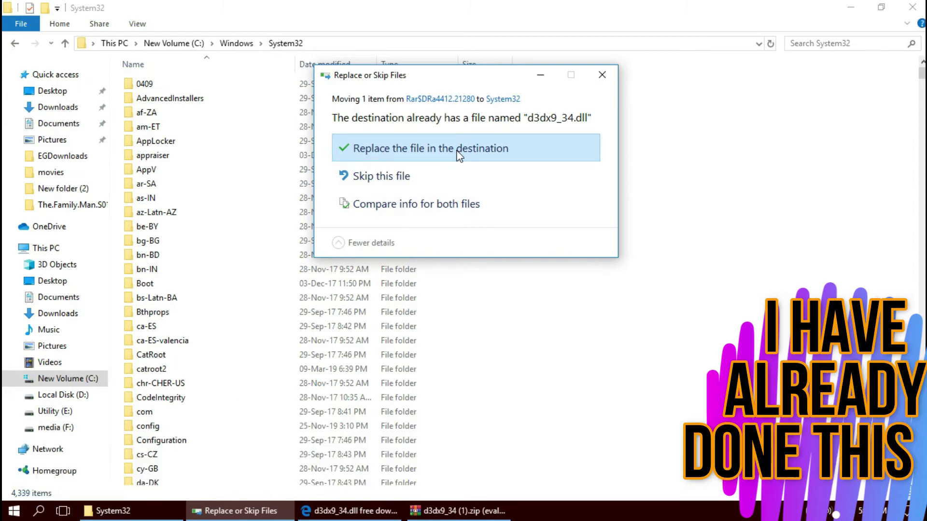
click(457, 151)
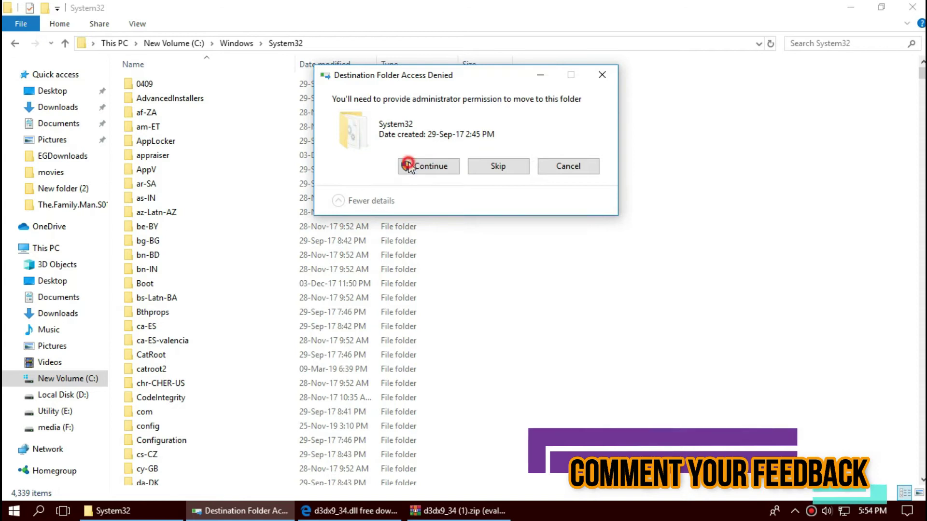
click(409, 165)
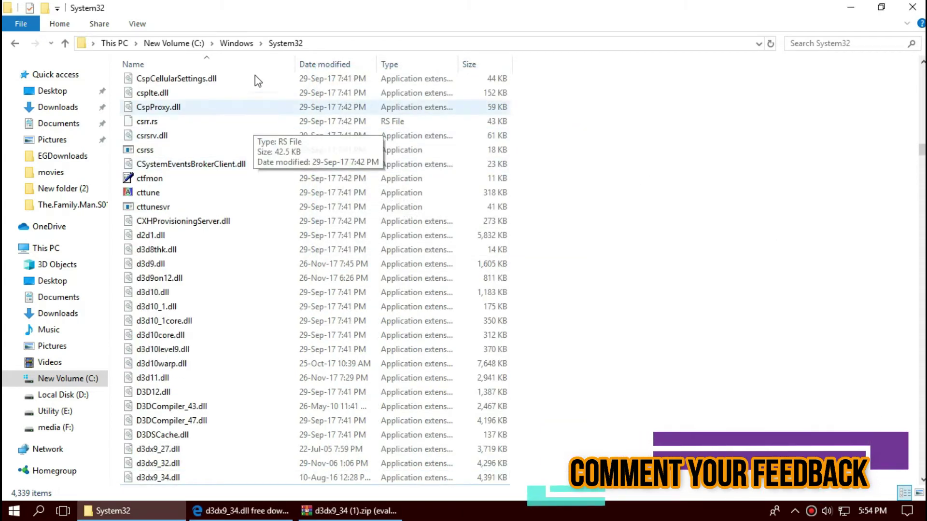
Search System32 for d3dx9 and check the d3dx9_34.dll result
click(845, 43)
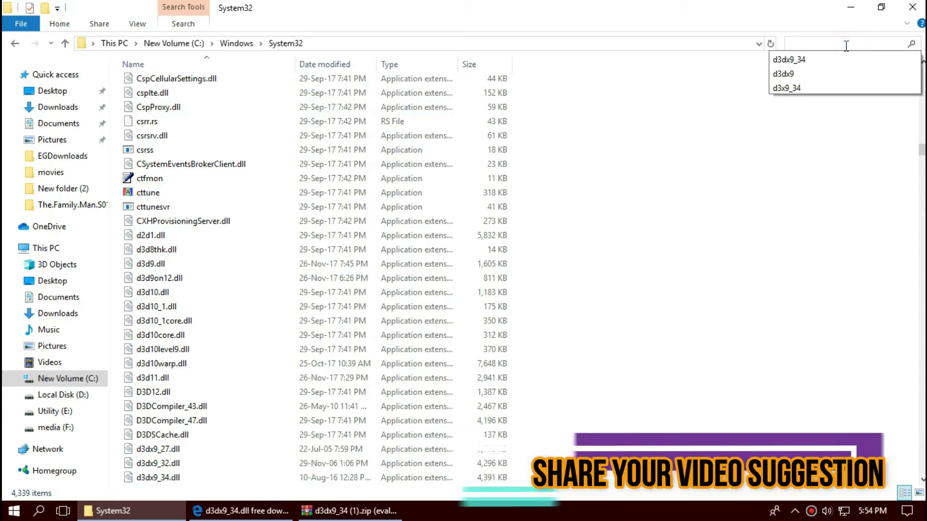
text(d3dx9)
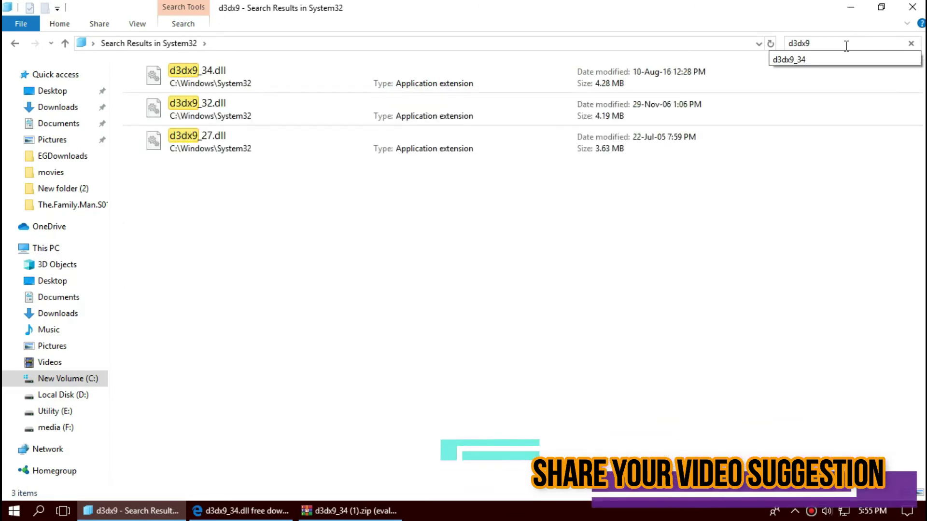
click(219, 76)
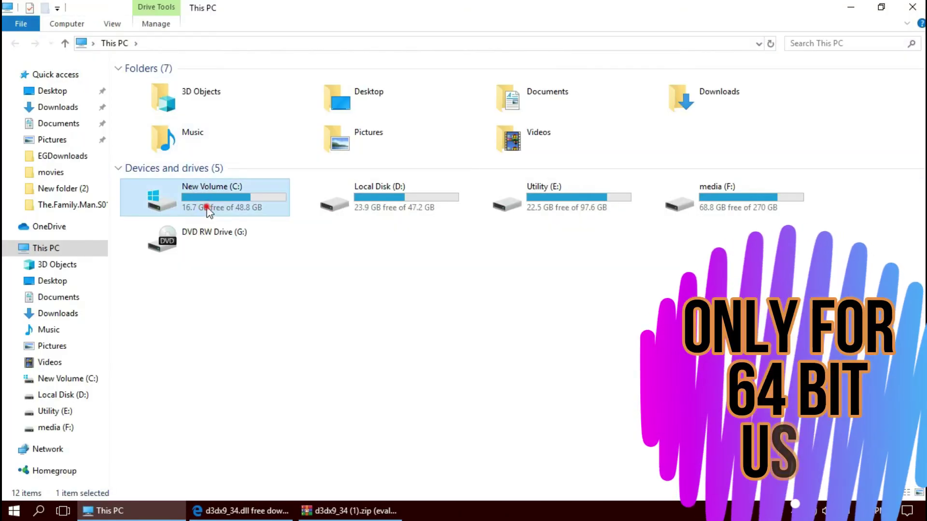
Go to C:\Windows\SysWOW64 and bring the d3dx9_34 archive back to the front
double_click(206, 208)
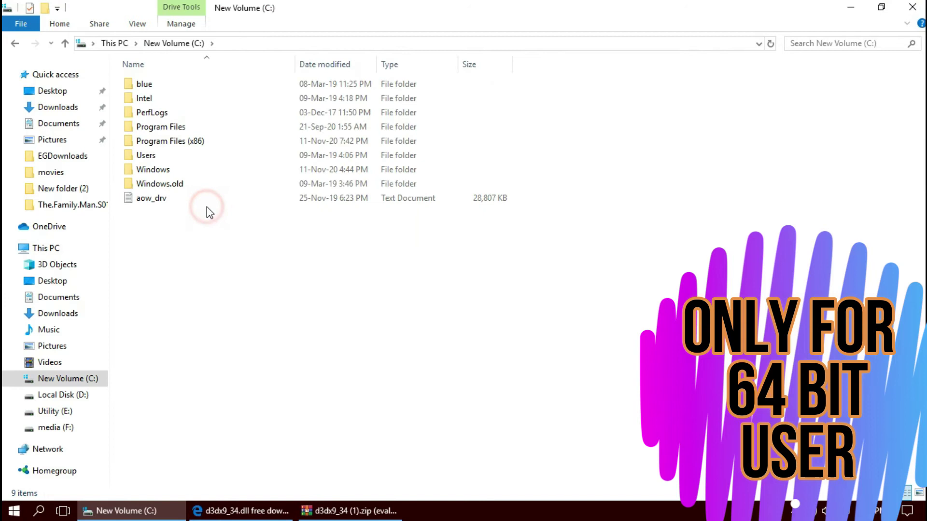
double_click(170, 171)
scroll(413, 424, down, 7)
scroll(420, 419, down, 1)
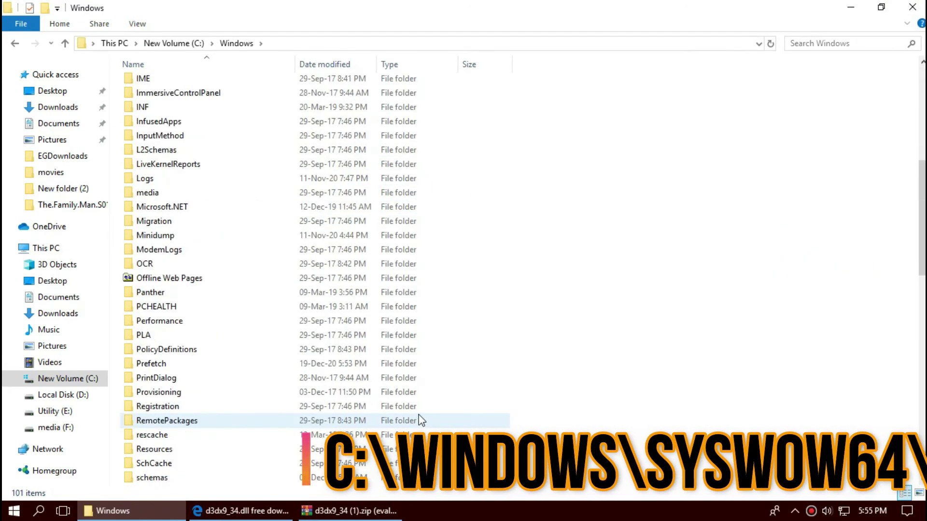
scroll(420, 418, down, 2)
scroll(420, 418, down, 2)
scroll(420, 419, down, 3)
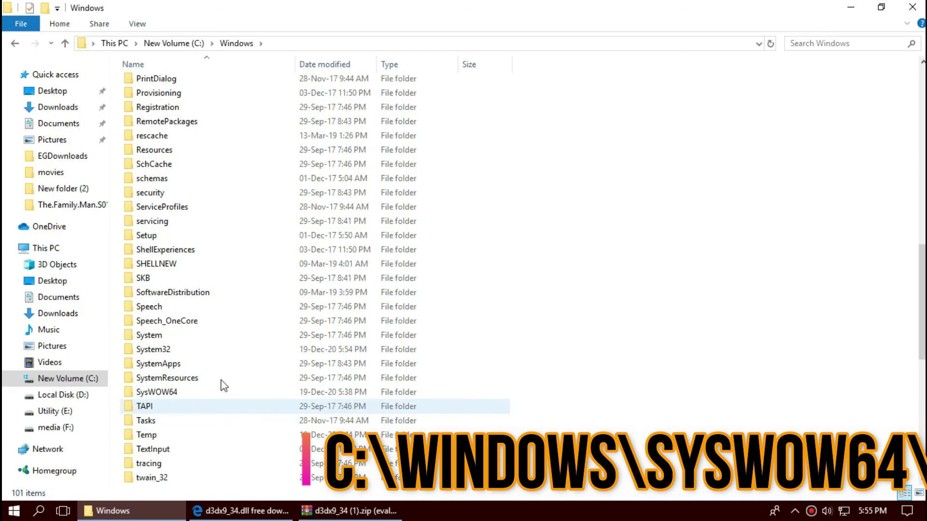
double_click(170, 393)
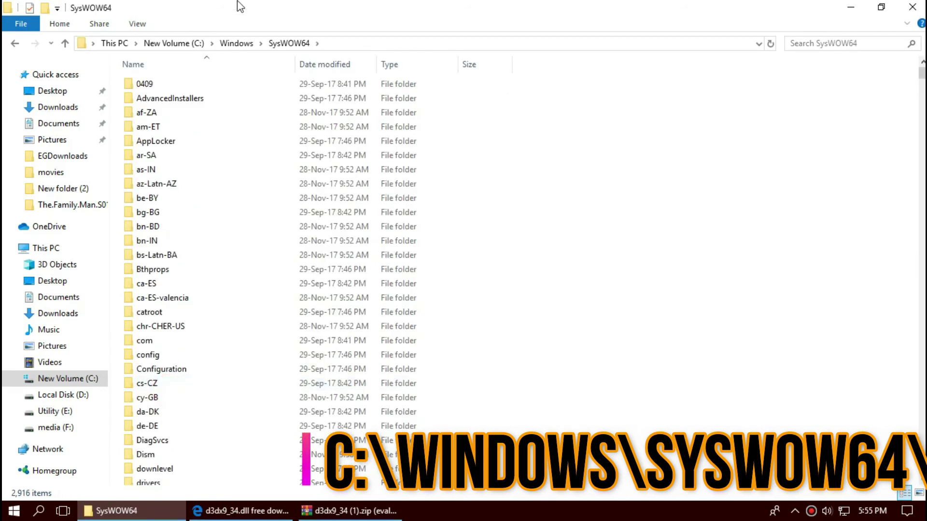
click(352, 511)
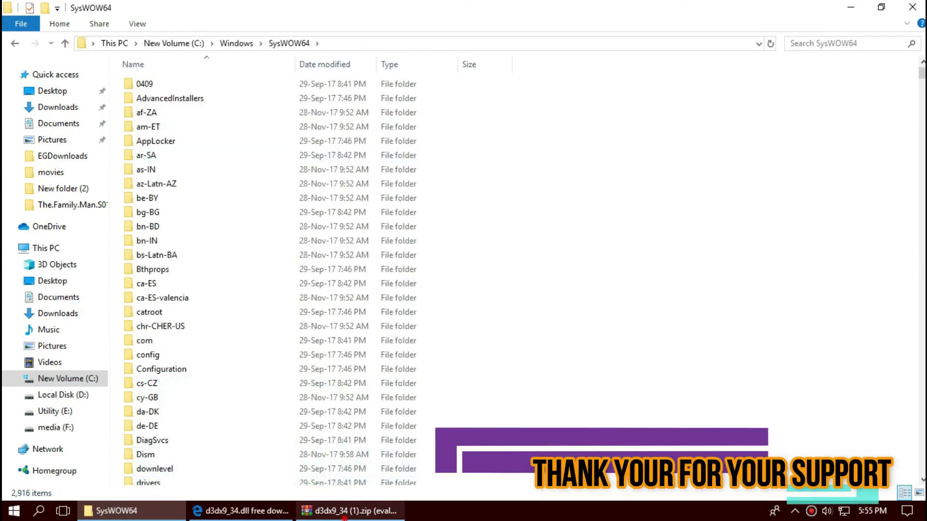
Copy d3dx9_34.dll into SysWOW64, replacing the old copy as administrator, then search for d3dx9_34
drag(336, 181, 803, 211)
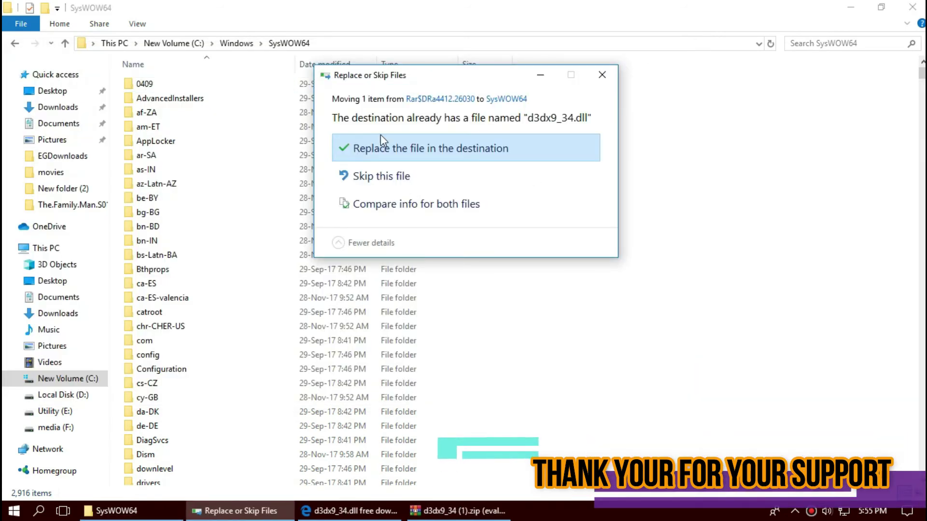
click(404, 148)
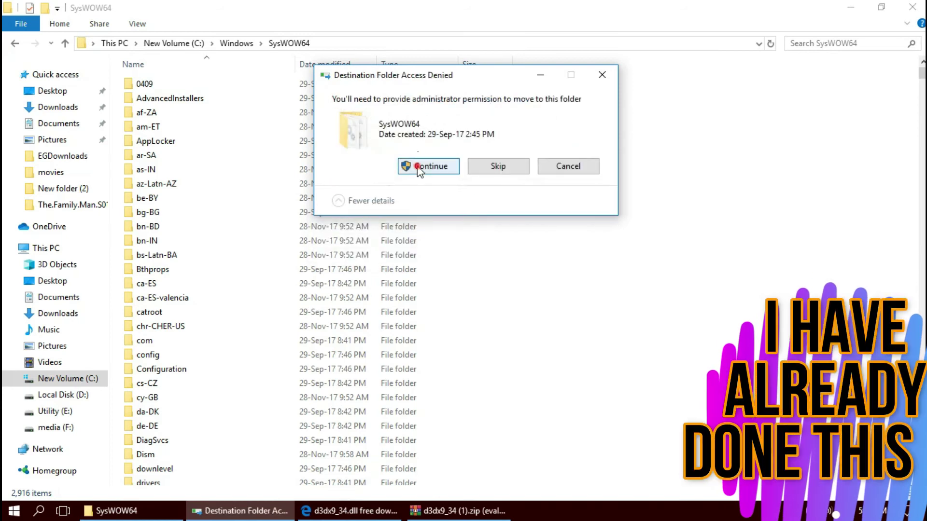
click(417, 165)
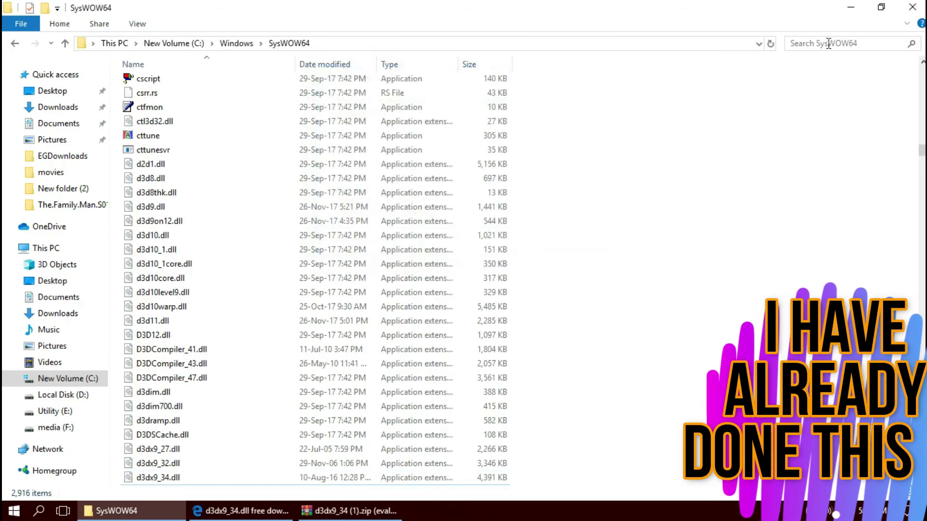
click(823, 43)
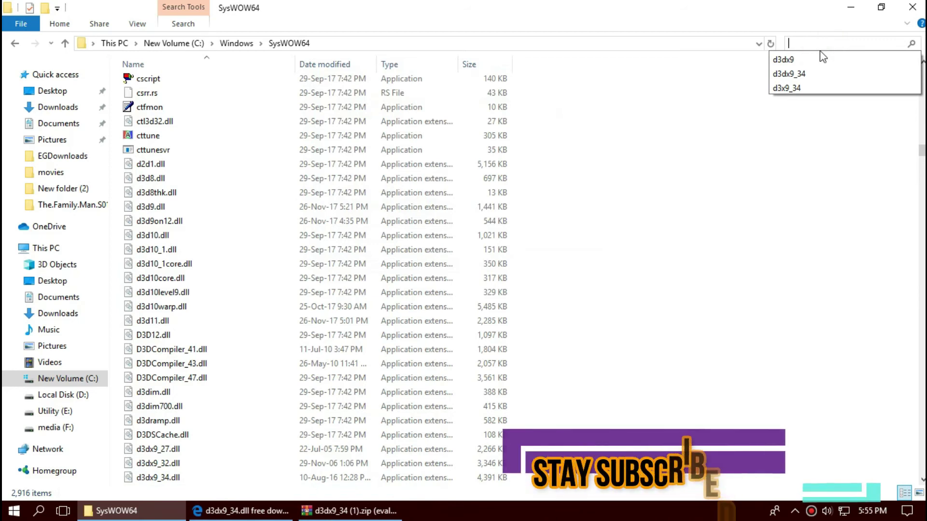
click(817, 74)
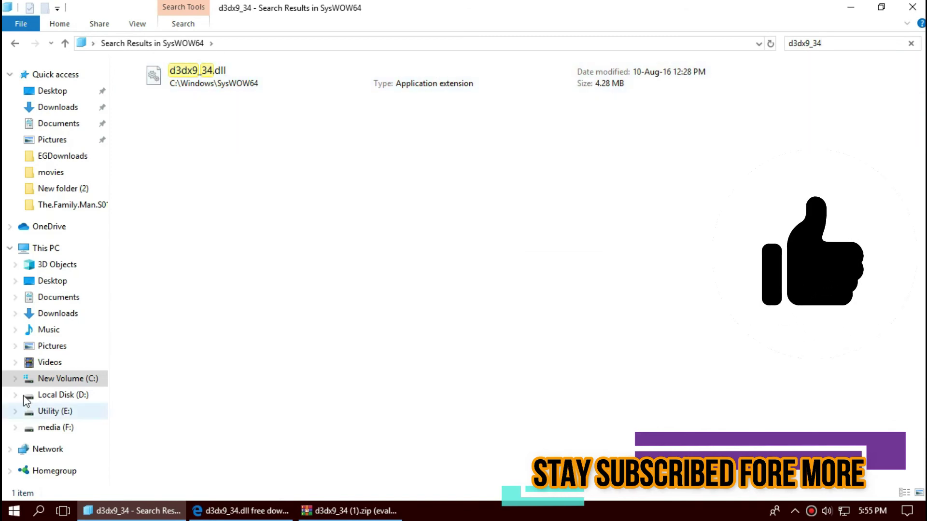
Show the Start menu's power options: Sleep, Shut down and Restart
click(6, 515)
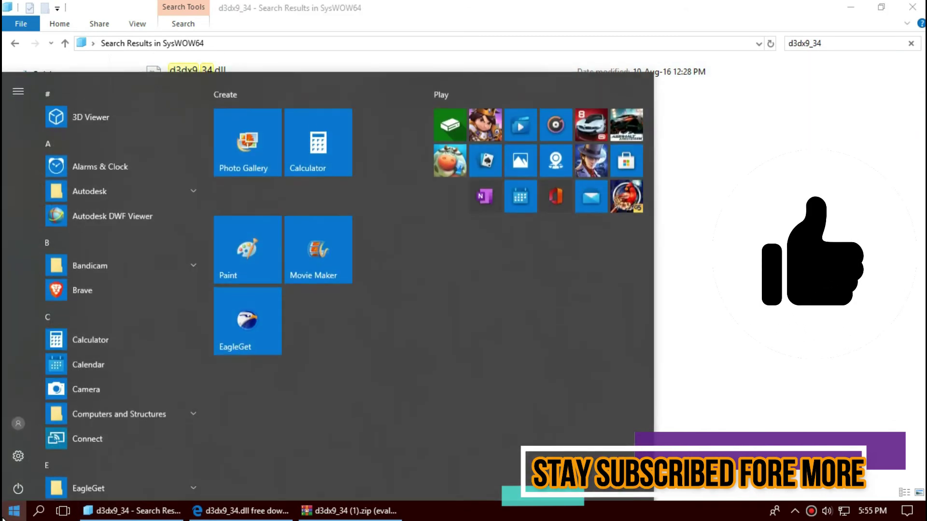
click(18, 483)
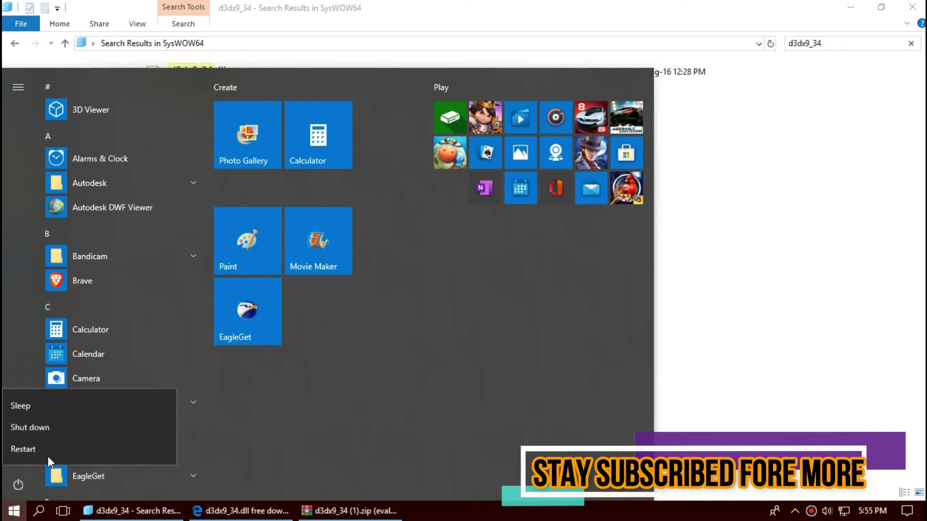